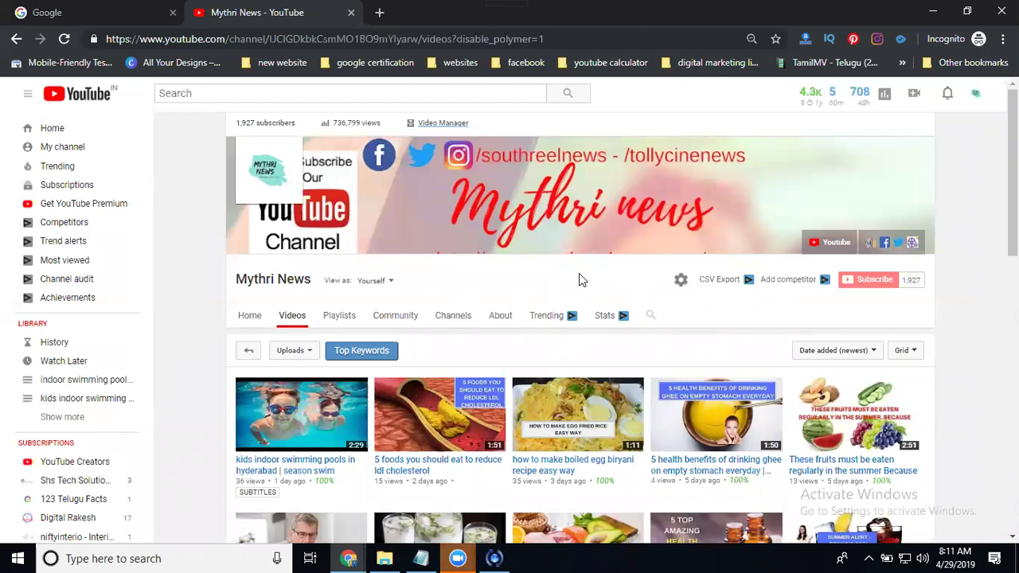
Open the channel's Video Manager in Creator Studio Classic, skipping the feedback survey about leaving the new Studio.
{"action": "scroll", "coordinate": [397, 300], "scroll_direction": "down", "scroll_amount": 3}
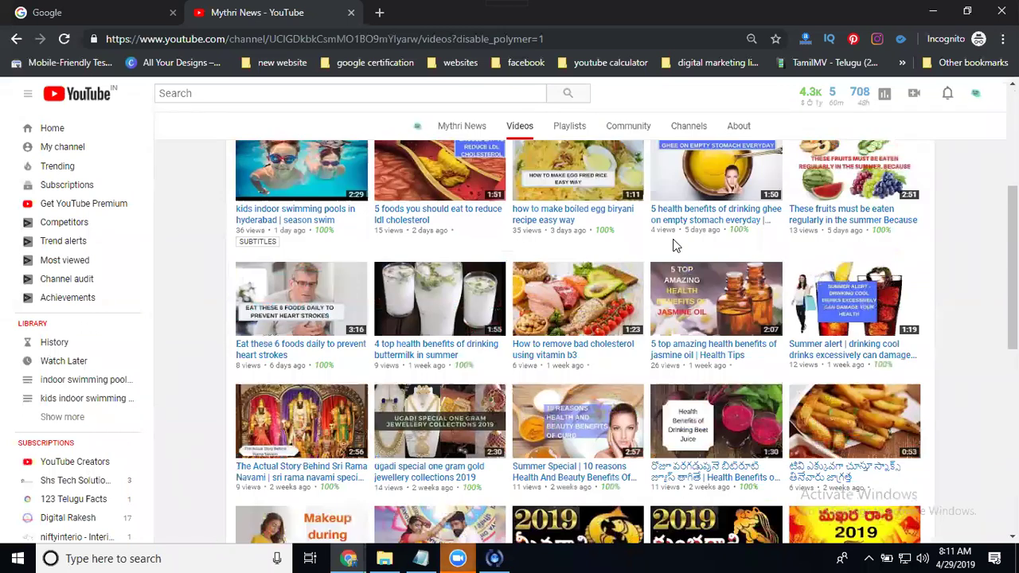
{"action": "scroll", "coordinate": [675, 245], "scroll_direction": "up", "scroll_amount": 3}
{"action": "right_click", "coordinate": [428, 121]}
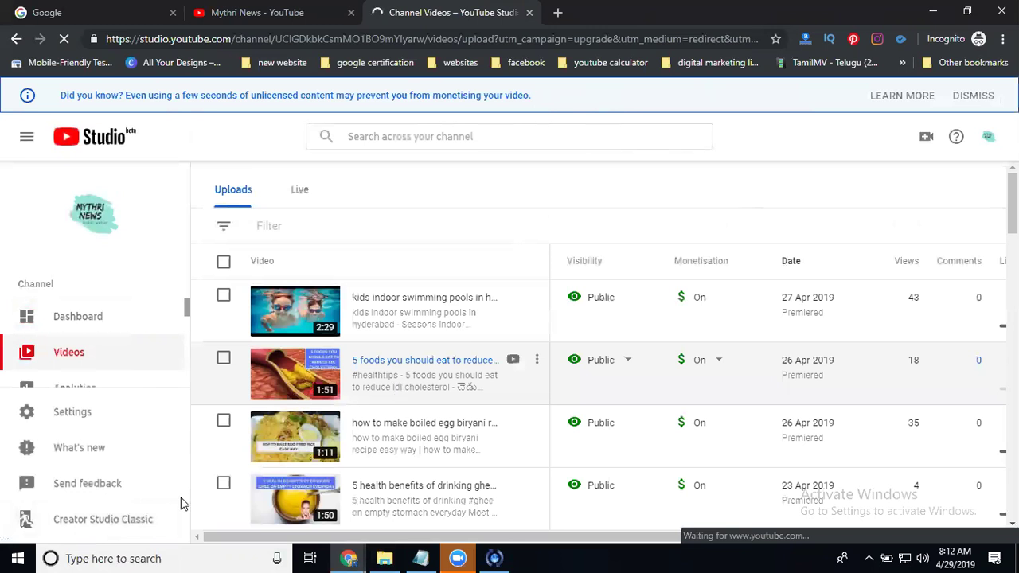
{"action": "left_click", "coordinate": [111, 527]}
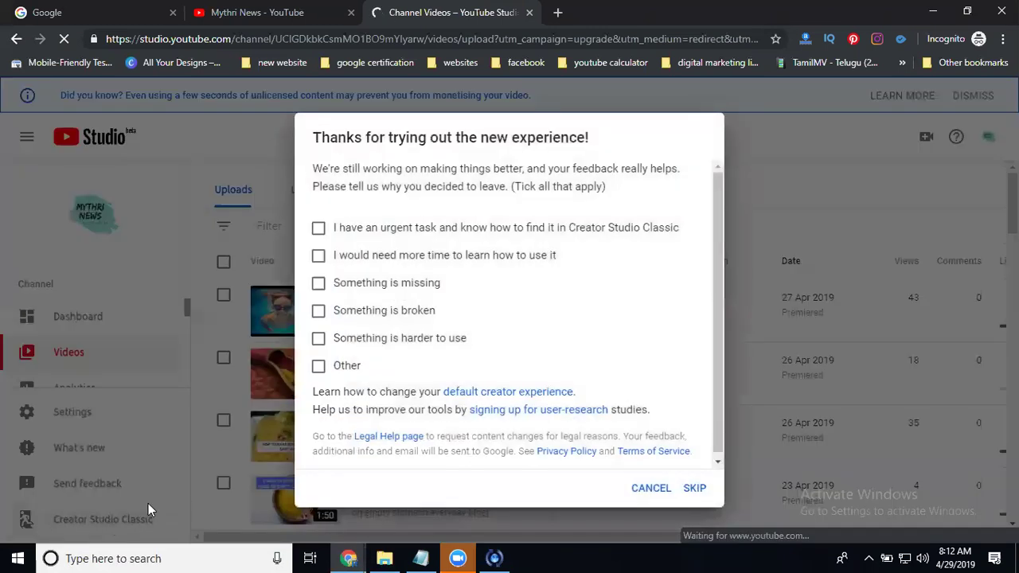
{"action": "left_click", "coordinate": [345, 367]}
{"action": "left_click", "coordinate": [686, 488]}
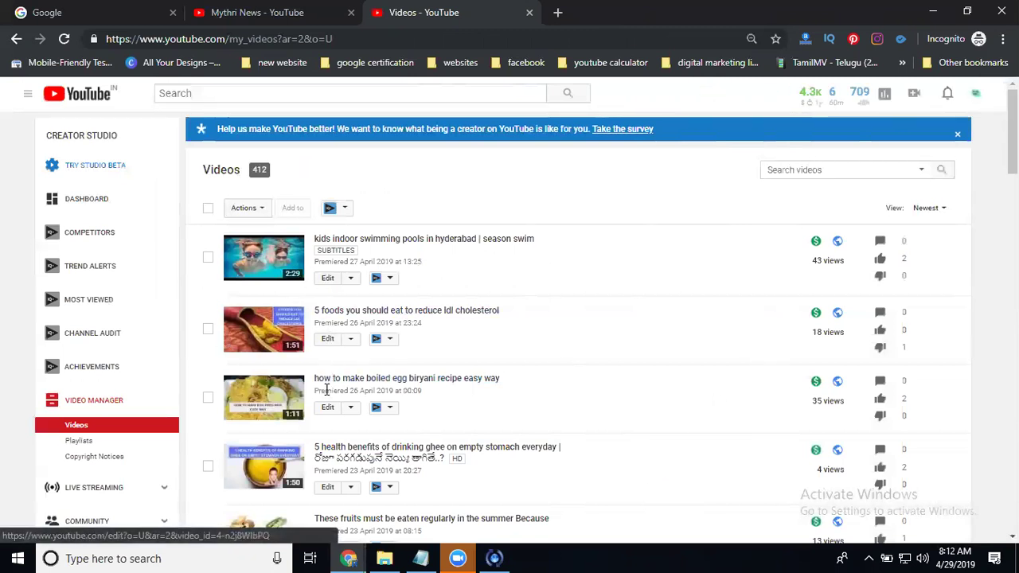
Open the monetisation settings of the video "4 top health benefits of drinking buttermilk in summer" and review its ad formats.
{"action": "scroll", "coordinate": [329, 382], "scroll_direction": "down", "scroll_amount": 6}
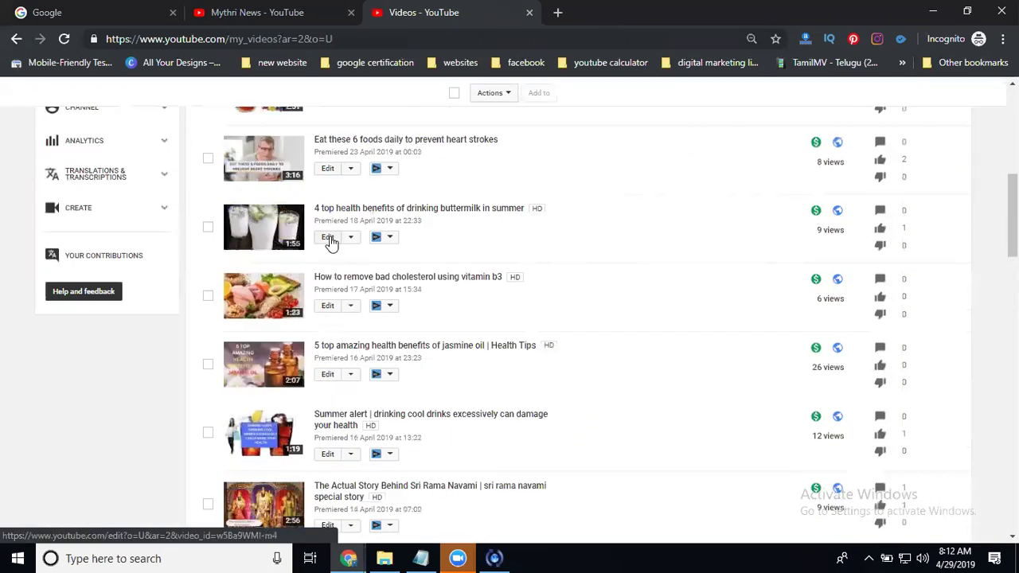
{"action": "left_click", "coordinate": [329, 239]}
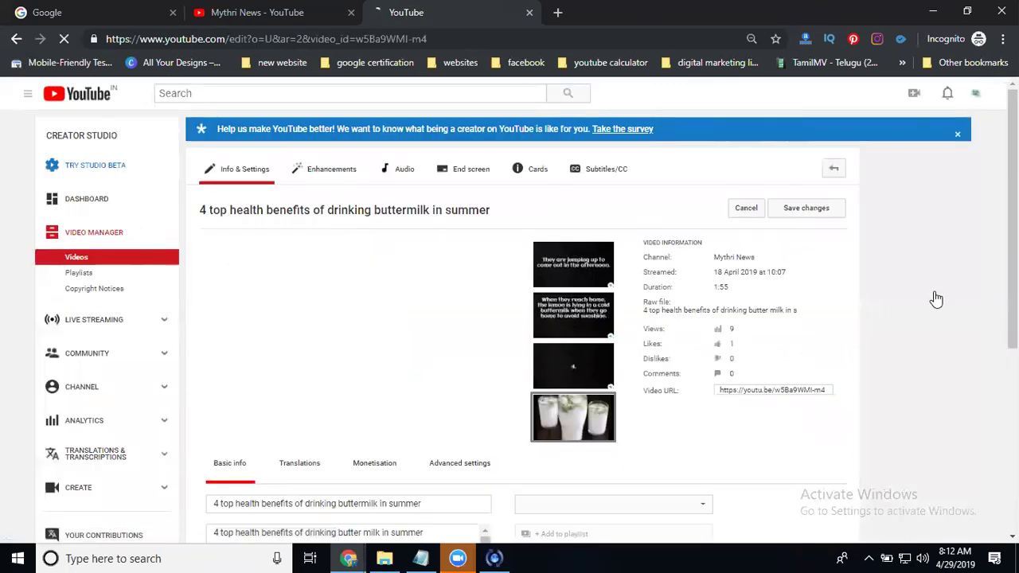
{"action": "scroll", "coordinate": [937, 298], "scroll_direction": "down", "scroll_amount": 1}
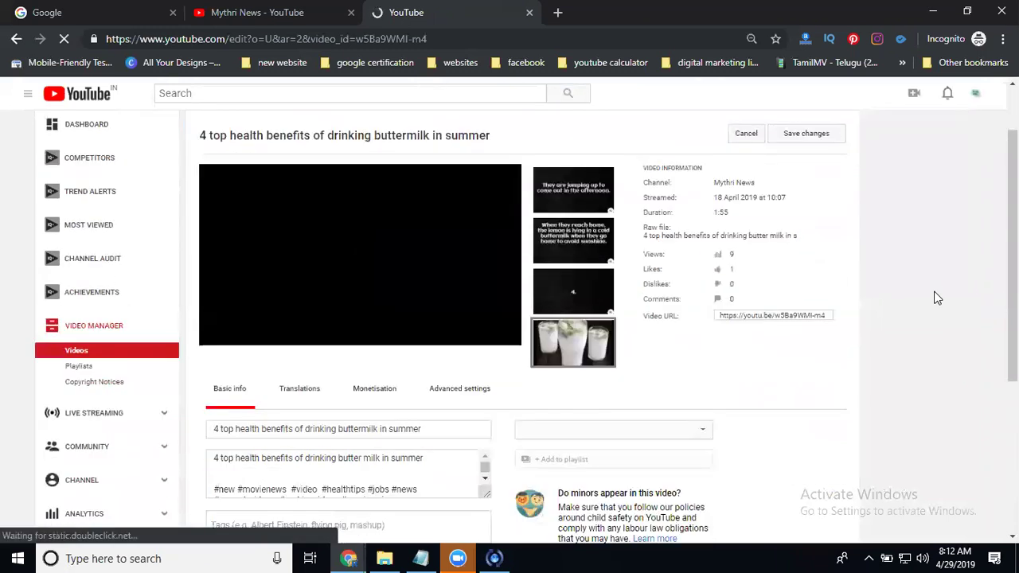
{"action": "left_click", "coordinate": [369, 396]}
{"action": "scroll", "coordinate": [959, 345], "scroll_direction": "down", "scroll_amount": 3}
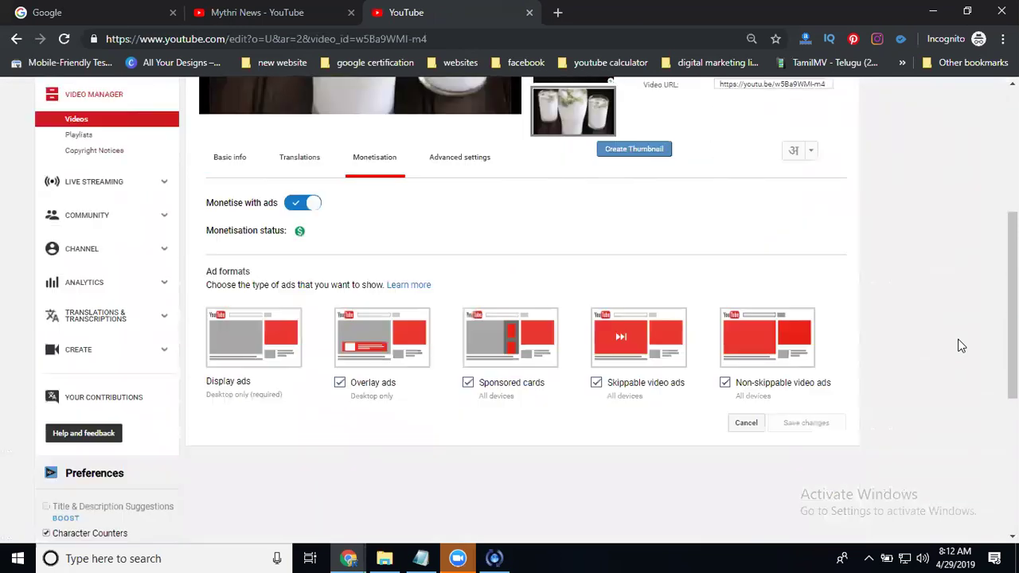
{"action": "scroll", "coordinate": [484, 227], "scroll_direction": "up", "scroll_amount": 2}
{"action": "scroll", "coordinate": [484, 227], "scroll_direction": "up", "scroll_amount": 1}
{"action": "scroll", "coordinate": [536, 286], "scroll_direction": "down", "scroll_amount": 3}
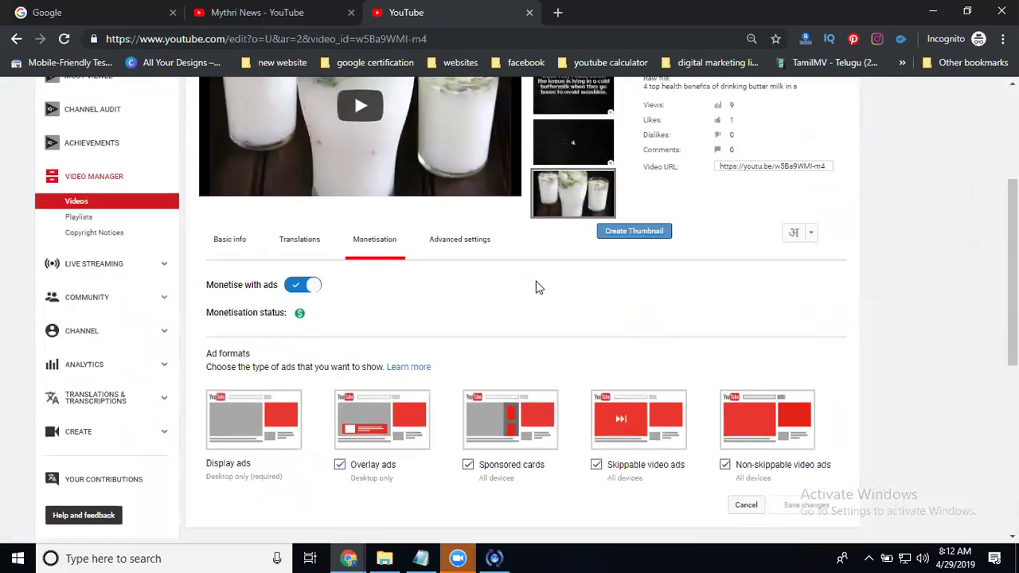
Switch Monetise with ads off and back on for the buttermilk video, and save the changes with it enabled.
{"action": "left_click", "coordinate": [293, 291]}
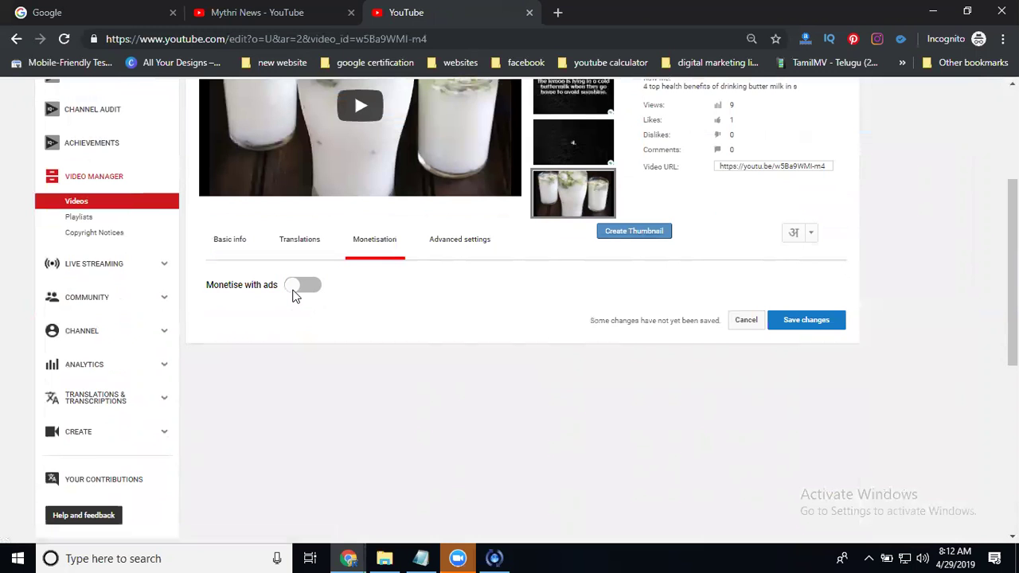
{"action": "left_click", "coordinate": [311, 290]}
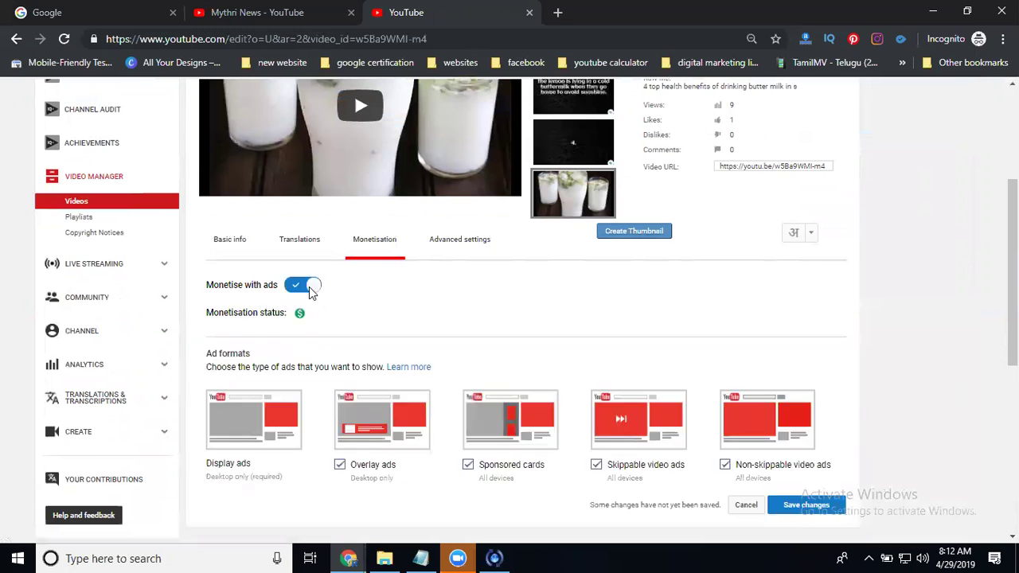
{"action": "left_click", "coordinate": [296, 292]}
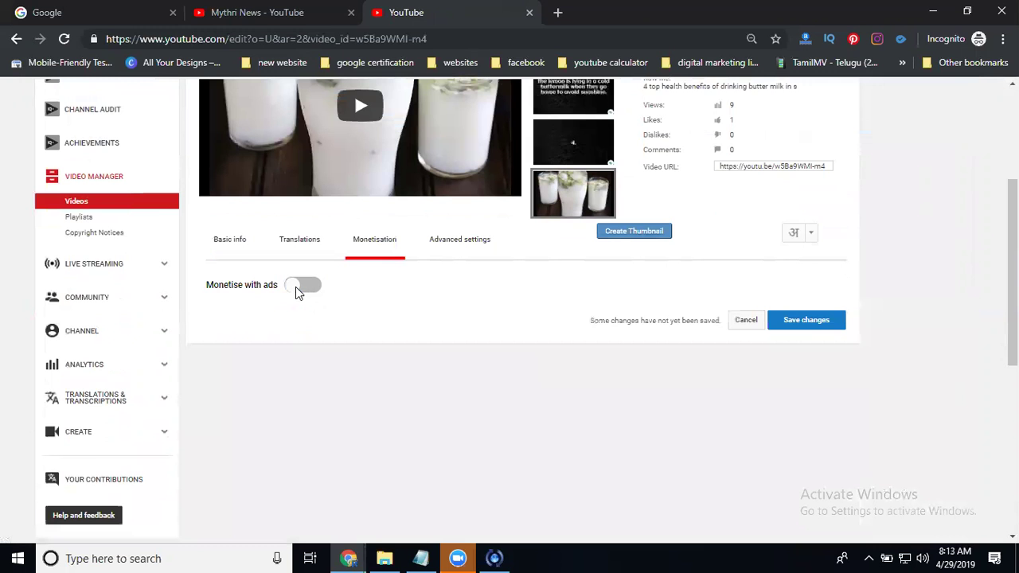
{"action": "left_click", "coordinate": [317, 287]}
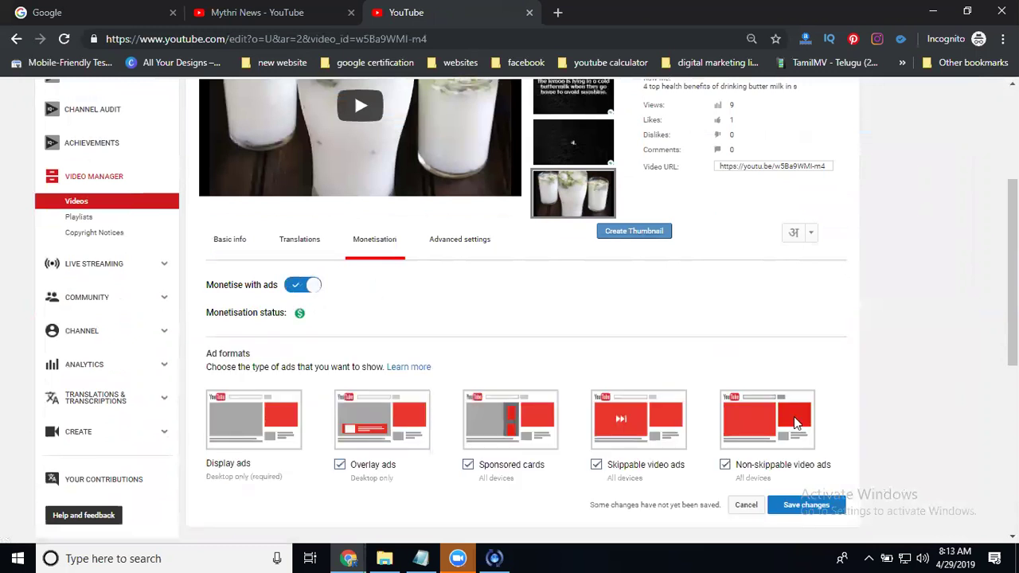
{"action": "left_click", "coordinate": [801, 510]}
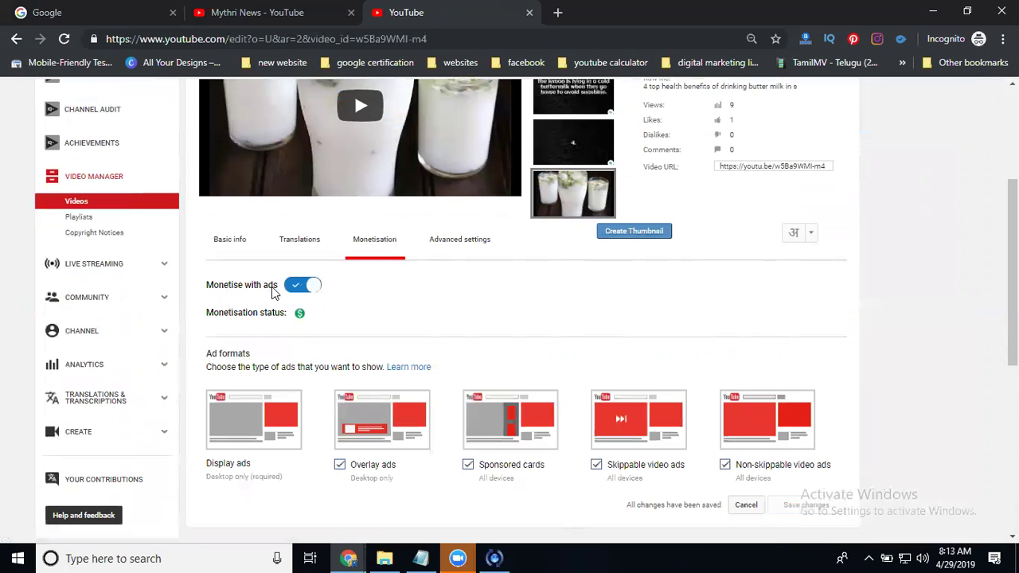
{"action": "left_click", "coordinate": [304, 288]}
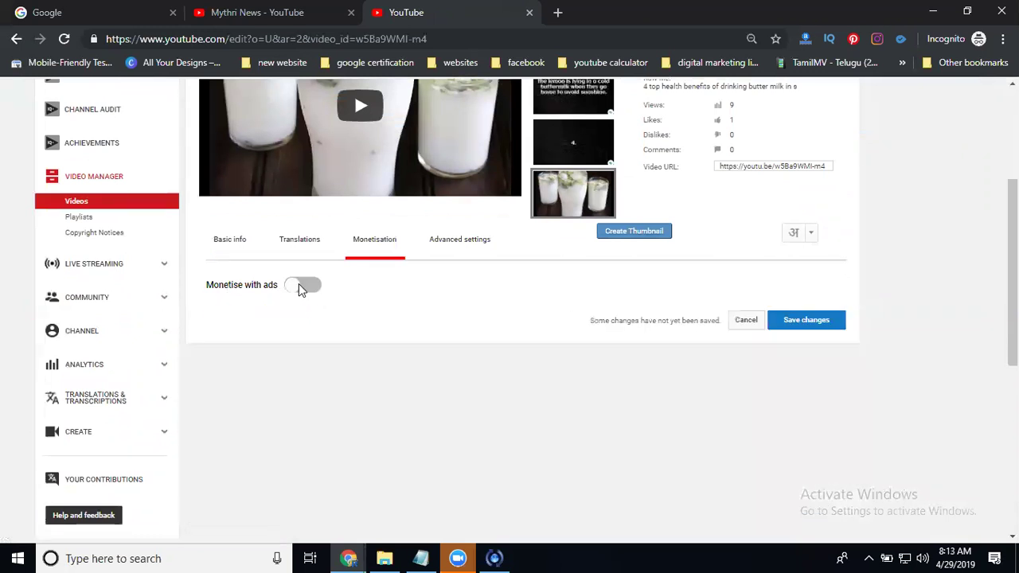
{"action": "left_click", "coordinate": [304, 286]}
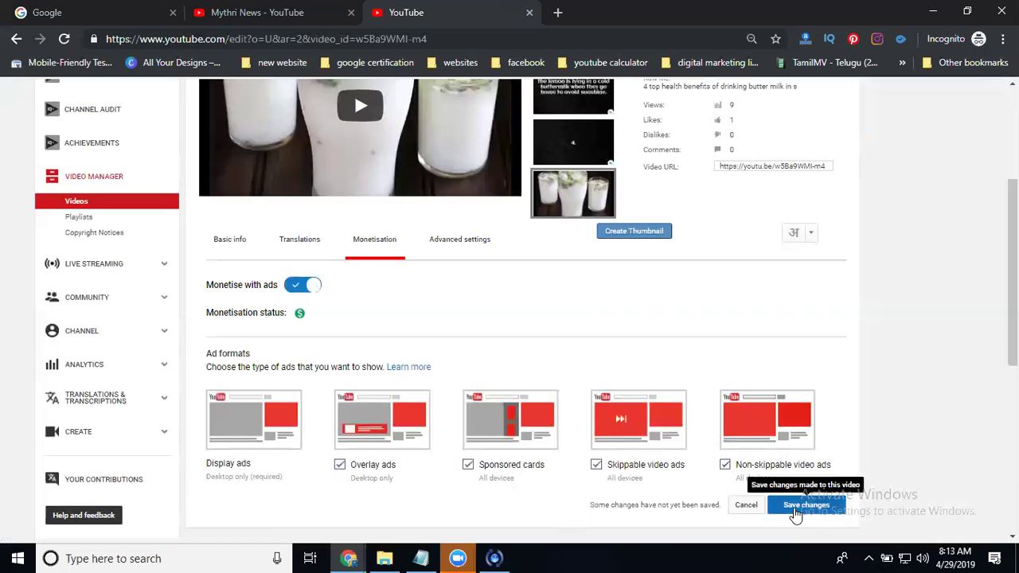
{"action": "left_click", "coordinate": [796, 508]}
Open the channel's monetisation settings from Status and features and review the options under Review or change.
{"action": "scroll", "coordinate": [586, 387], "scroll_direction": "down", "scroll_amount": 3}
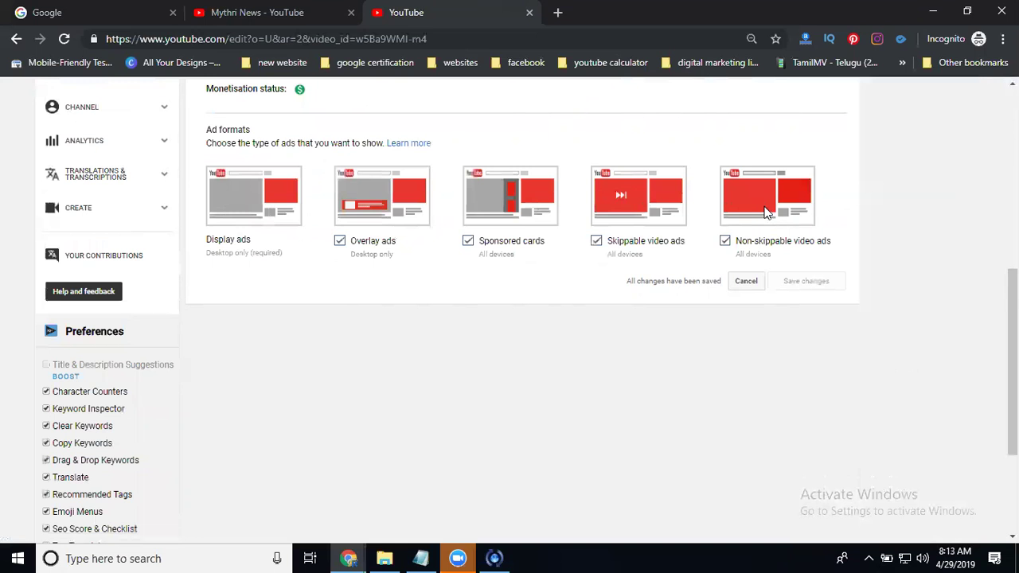
{"action": "scroll", "coordinate": [405, 391], "scroll_direction": "up", "scroll_amount": 4}
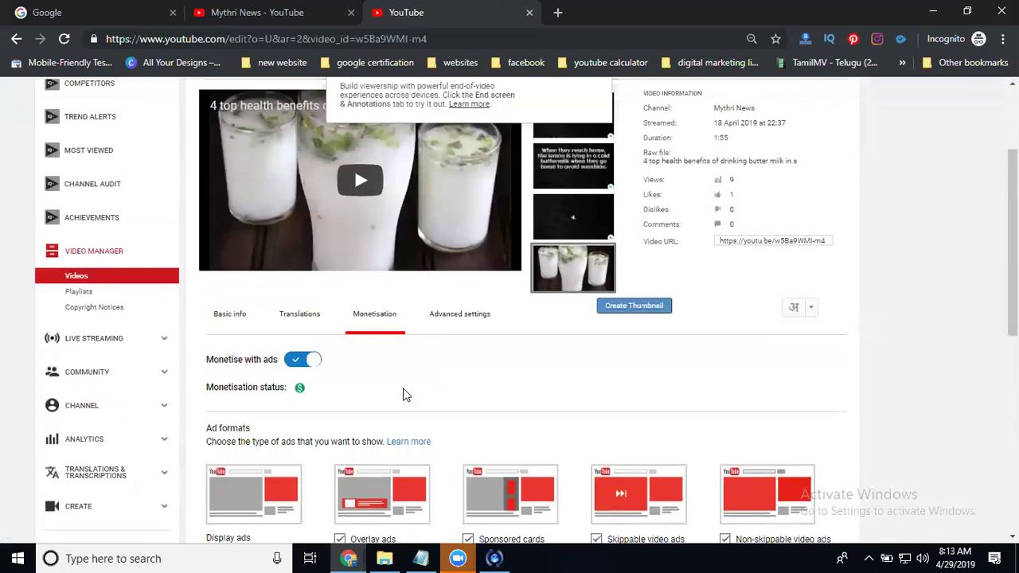
{"action": "left_click", "coordinate": [97, 405]}
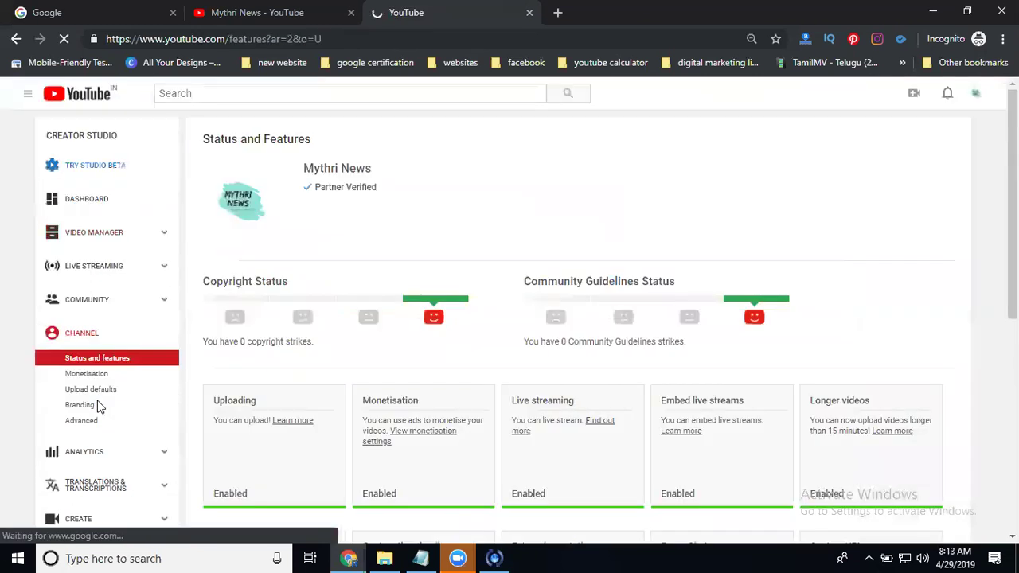
{"action": "scroll", "coordinate": [333, 324], "scroll_direction": "down", "scroll_amount": 2}
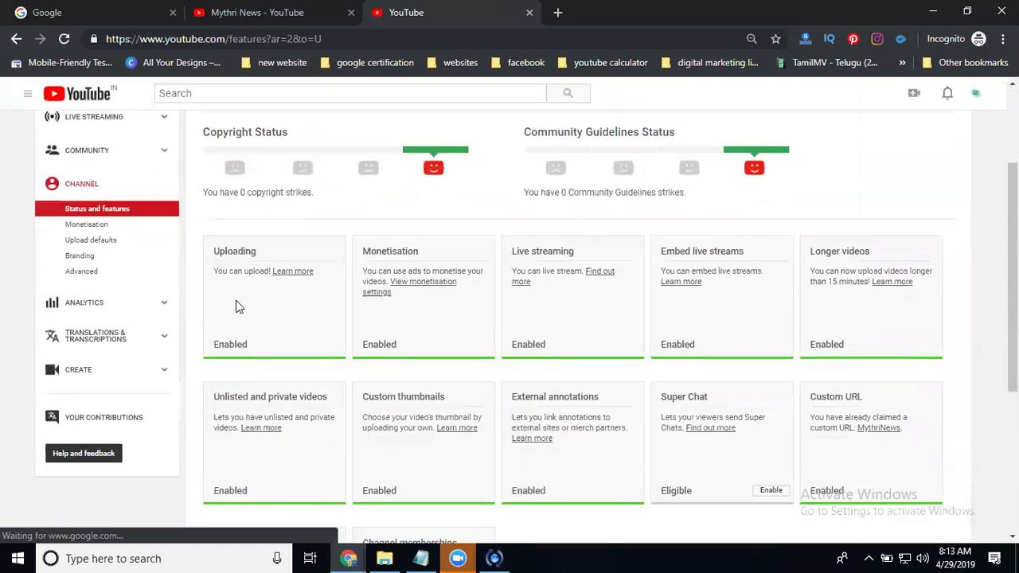
{"action": "left_click", "coordinate": [415, 285]}
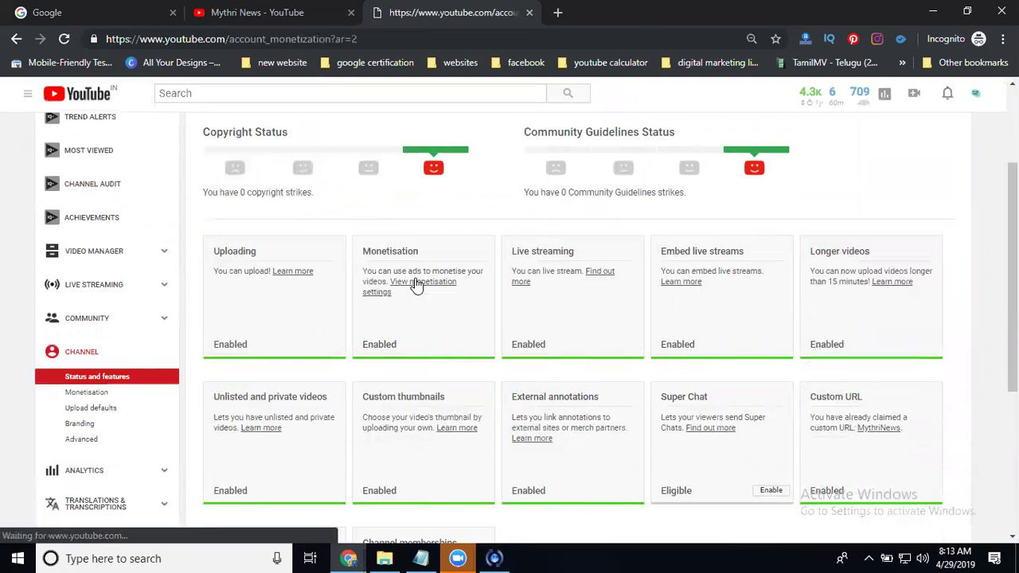
{"action": "scroll", "coordinate": [500, 279], "scroll_direction": "down", "scroll_amount": 3}
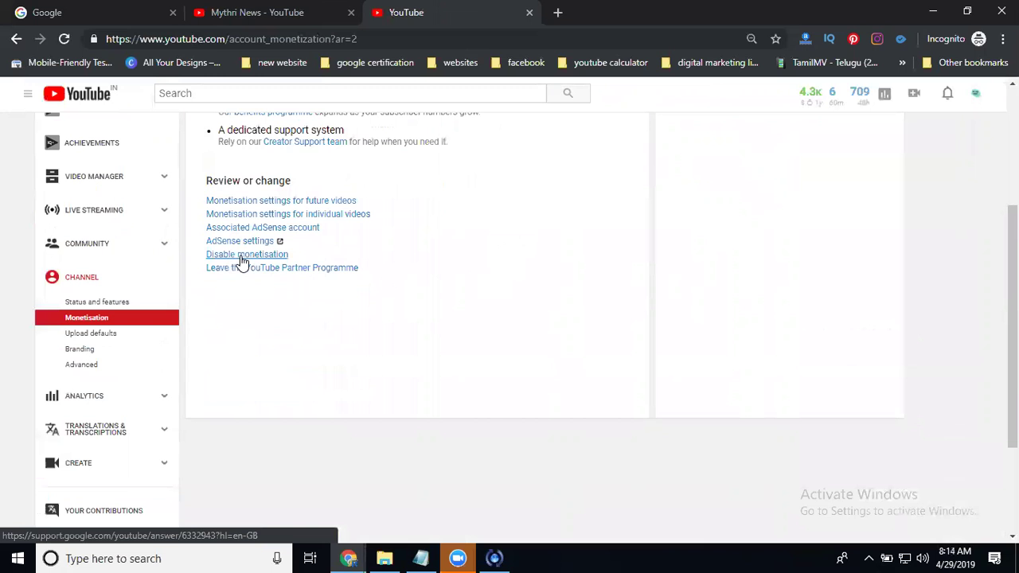
Play the kids indoor swimming pools video from the Mythri News channel page with its sound muted and examine the ads.
{"action": "left_click", "coordinate": [248, 12]}
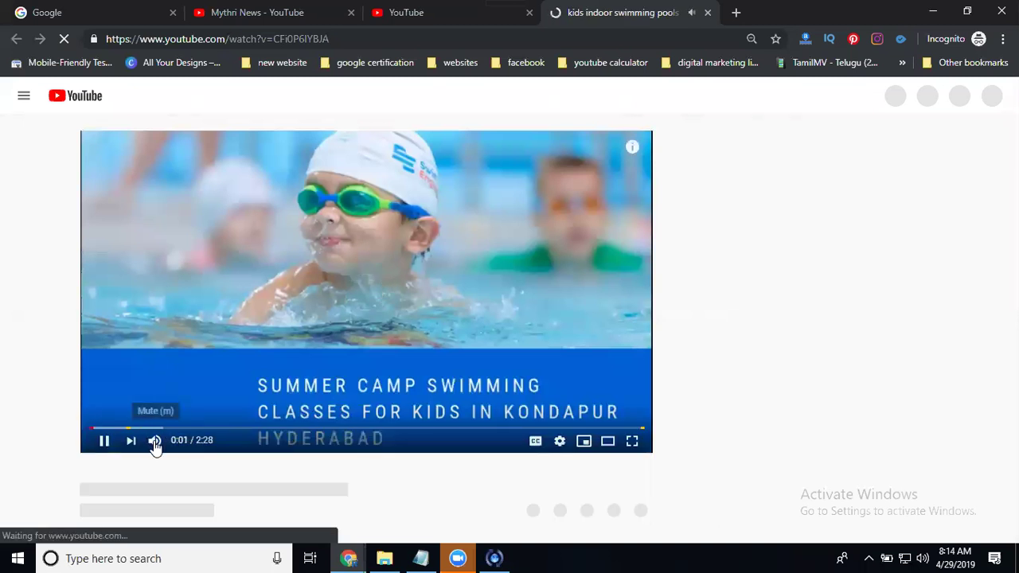
{"action": "left_click", "coordinate": [154, 444]}
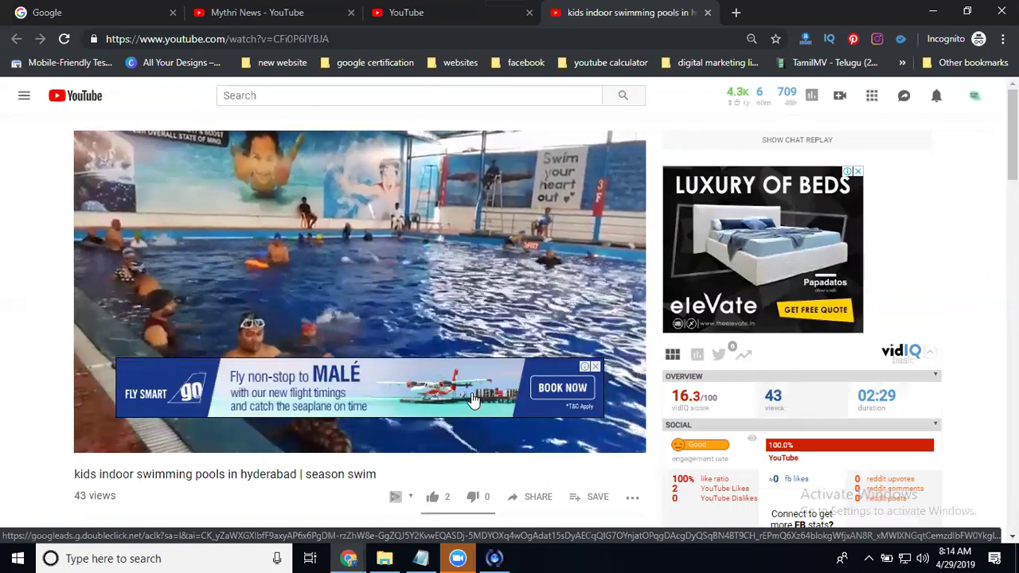
Return to Creator Studio and open the list of uploaded videos in Video Manager.
{"action": "left_click", "coordinate": [403, 15]}
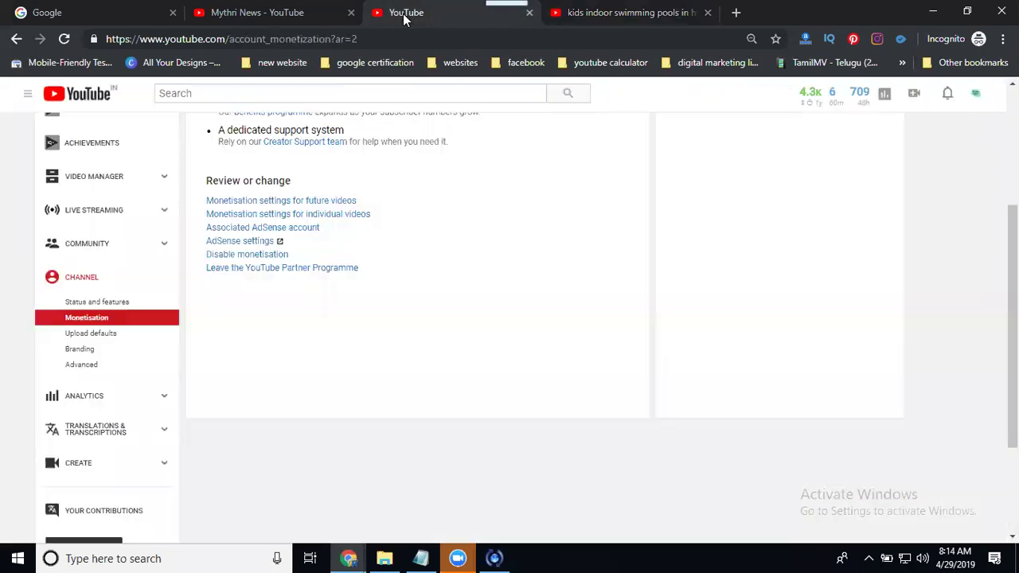
{"action": "left_click", "coordinate": [95, 182]}
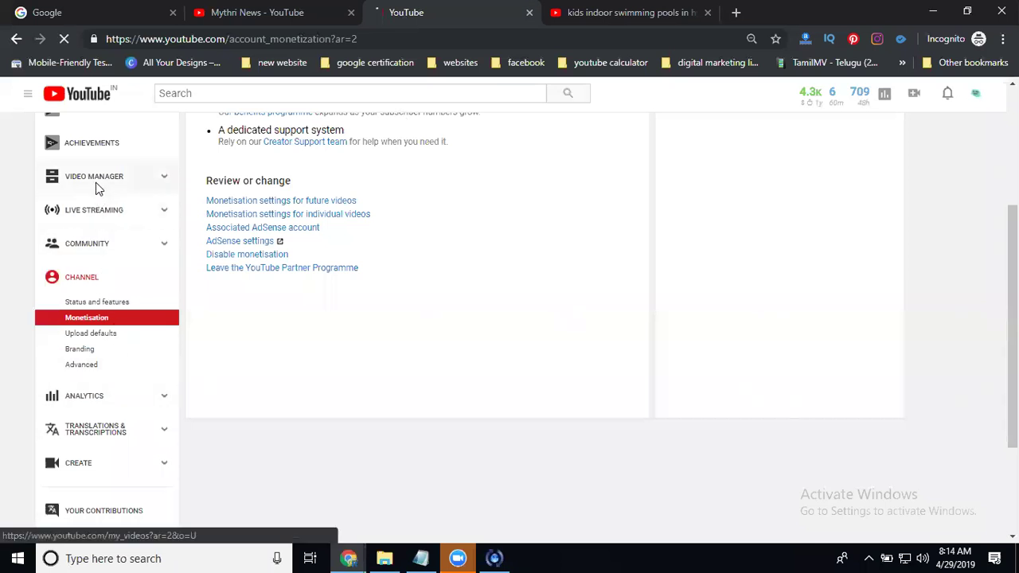